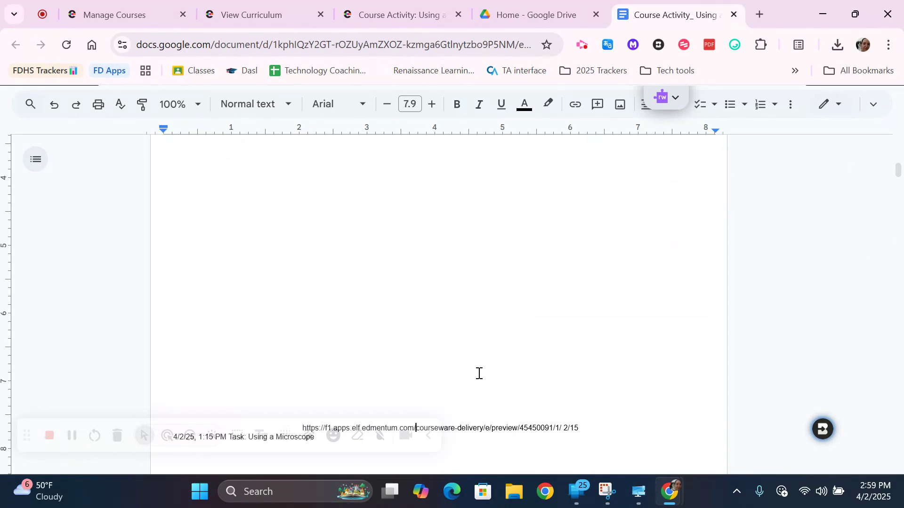
Step: Remove the footer URL, date line, "Viewing: Answer Key Unanswered" line, extra "Question" heading and blank space between Question 1's choices and Question 2
left_click_drag(478, 373, 373, 343)
left_click(282, 317)
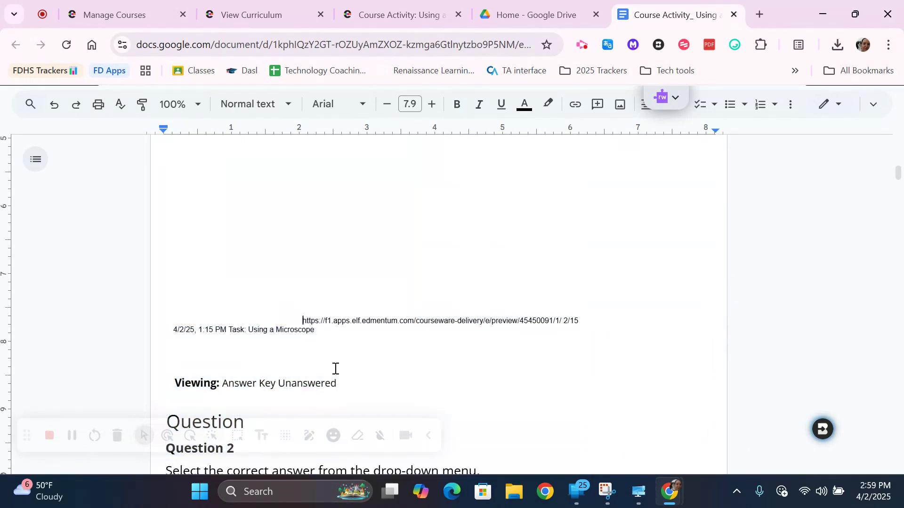
left_click_drag(351, 392, 281, 284)
left_click(337, 333)
left_click_drag(334, 403, 202, 311)
key("Delete")
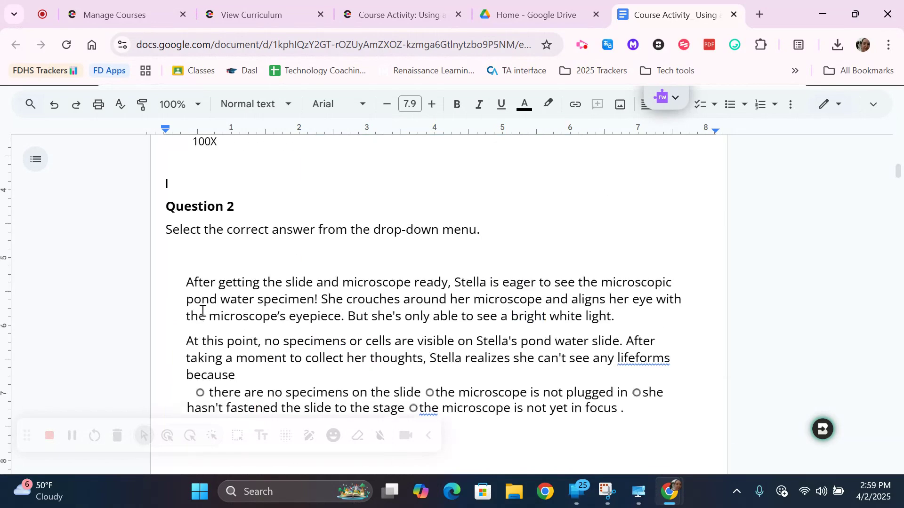
key("BackSpace")
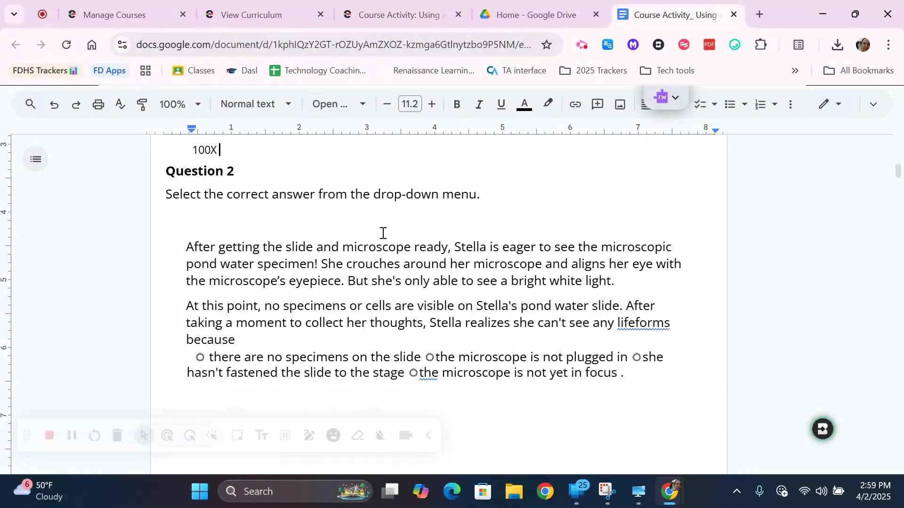
Step: Format Question 1's four magnification choices, 1000X to 100X, as a lettered list with capital letters A to D
scroll(899, 176, "up", 5)
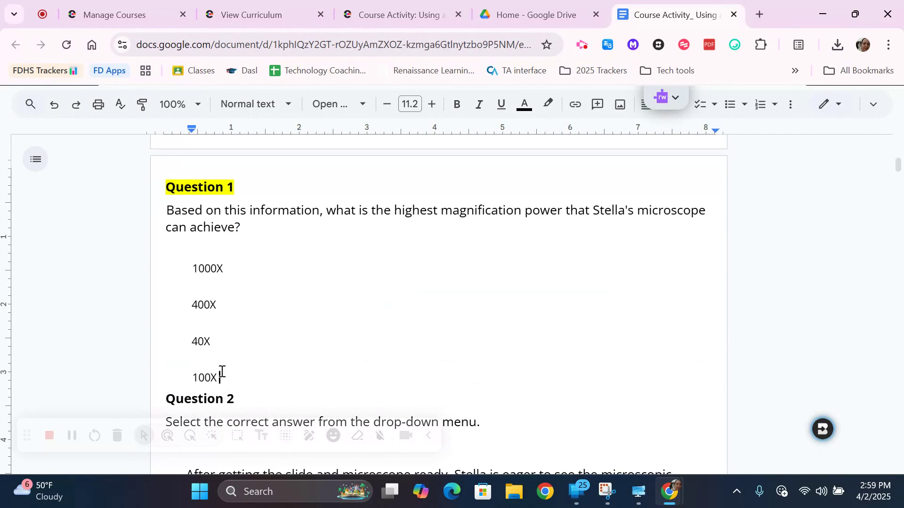
left_click_drag(222, 371, 185, 272)
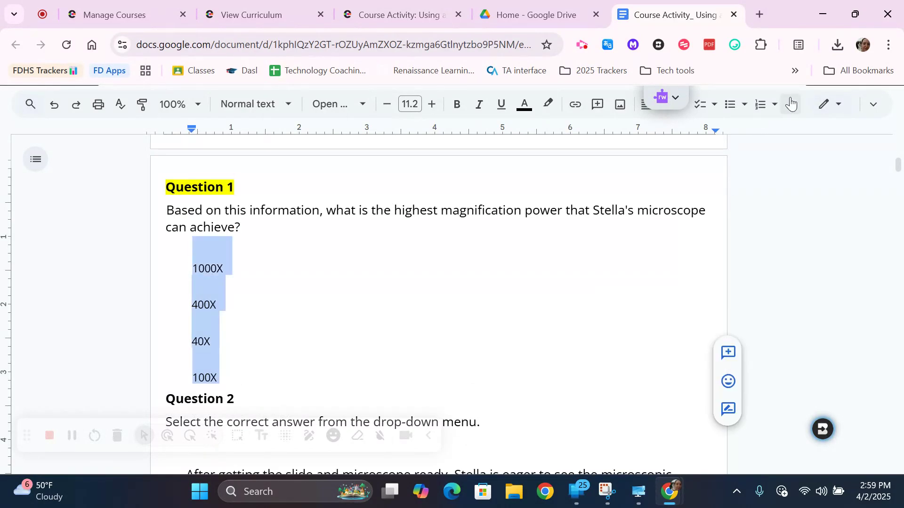
left_click(776, 105)
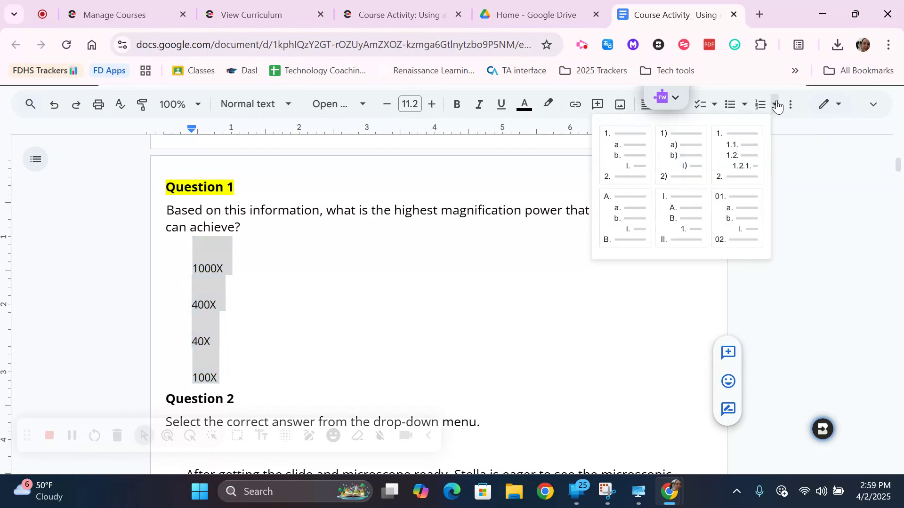
left_click(636, 216)
left_click(224, 329)
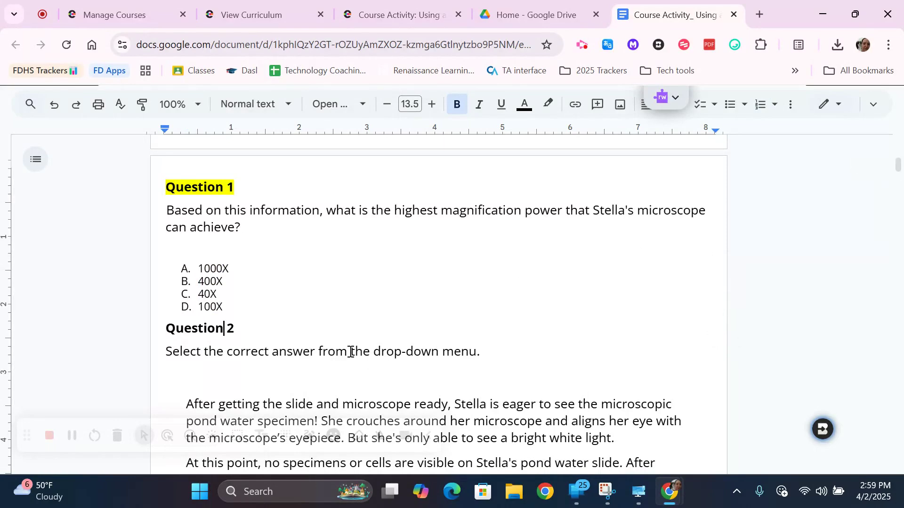
Step: Reword Question 2's instruction to read "Select the correct answer from choices."
left_click_drag(486, 404, 318, 357)
left_click(522, 351)
key("BackSpace")
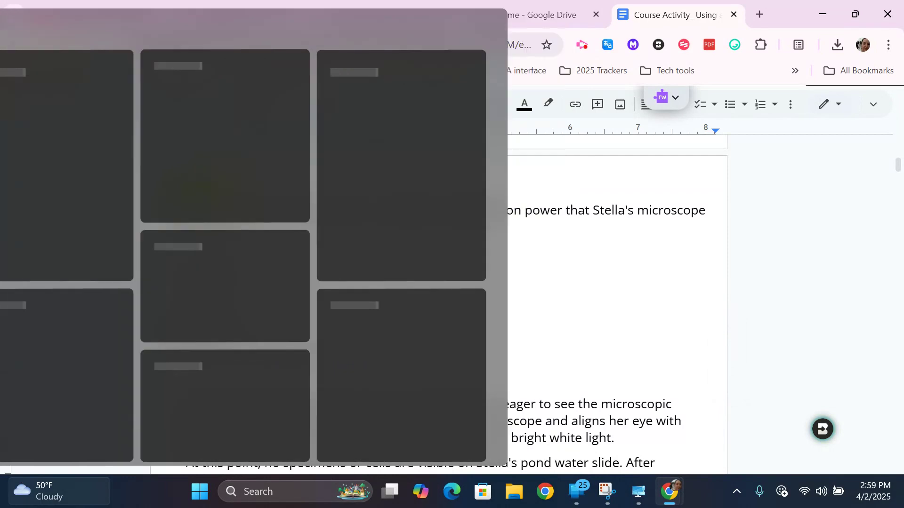
type("from")
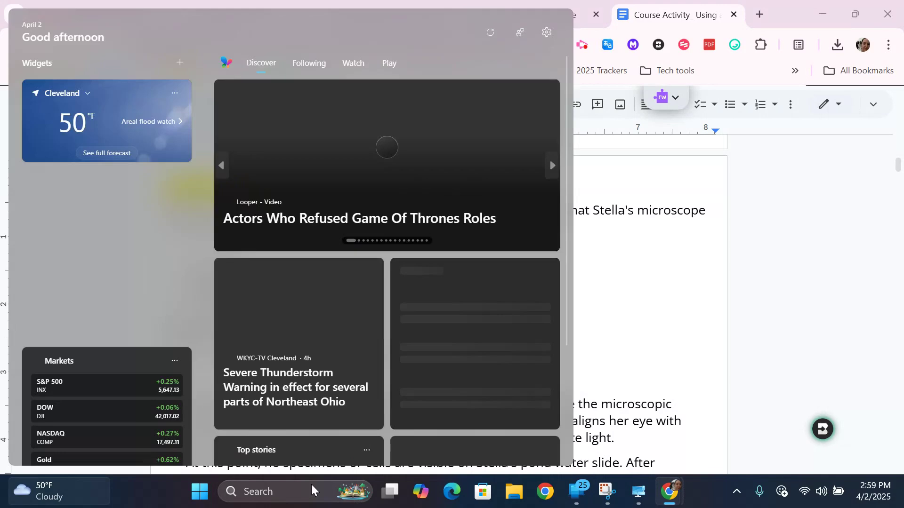
left_click(687, 396)
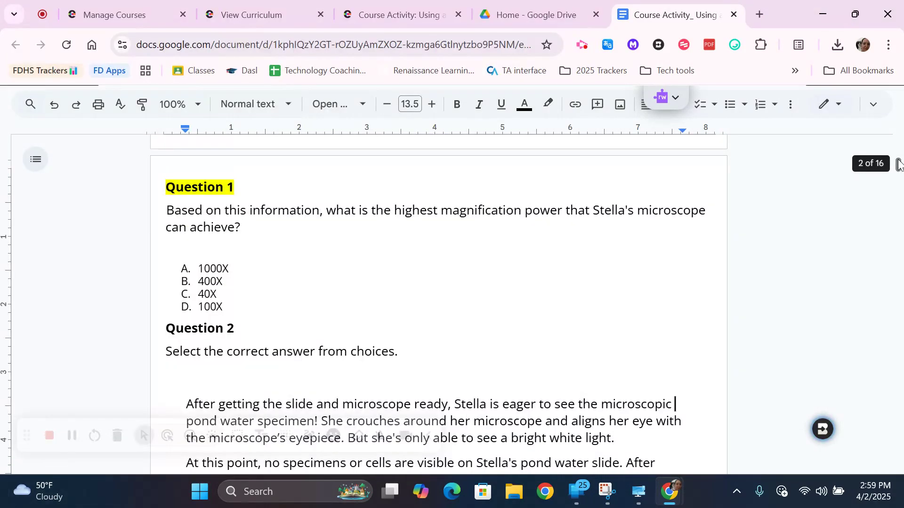
Step: Delete the circle image before Question 2's first answer choice and format that line as a capital-lettered list
left_click_drag(898, 165, 899, 177)
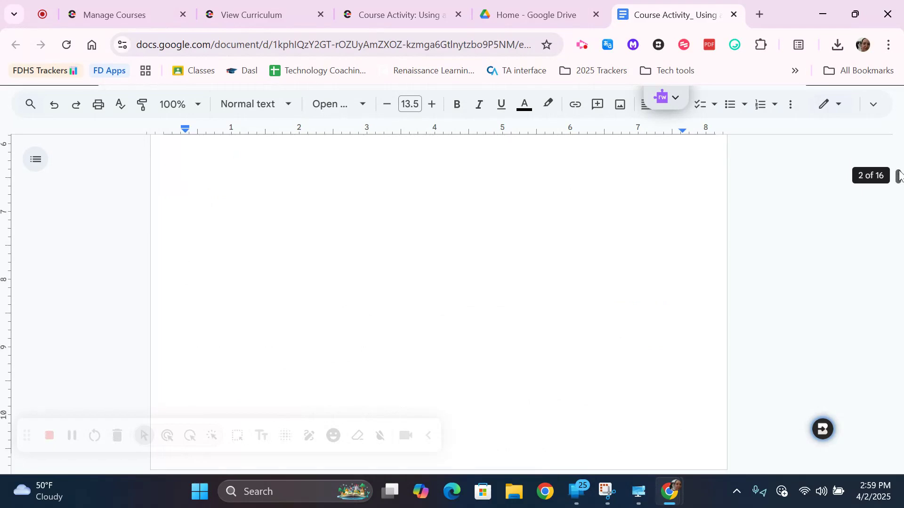
left_click_drag(898, 175, 899, 168)
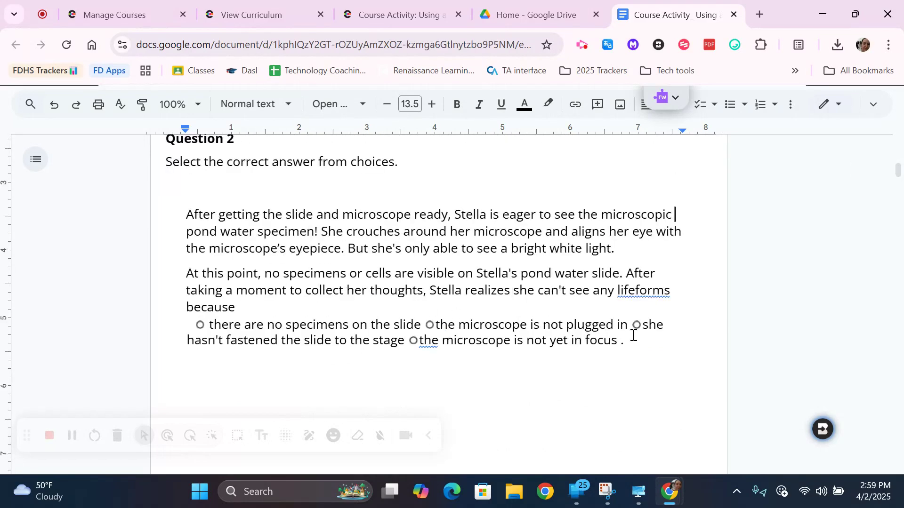
left_click(199, 324)
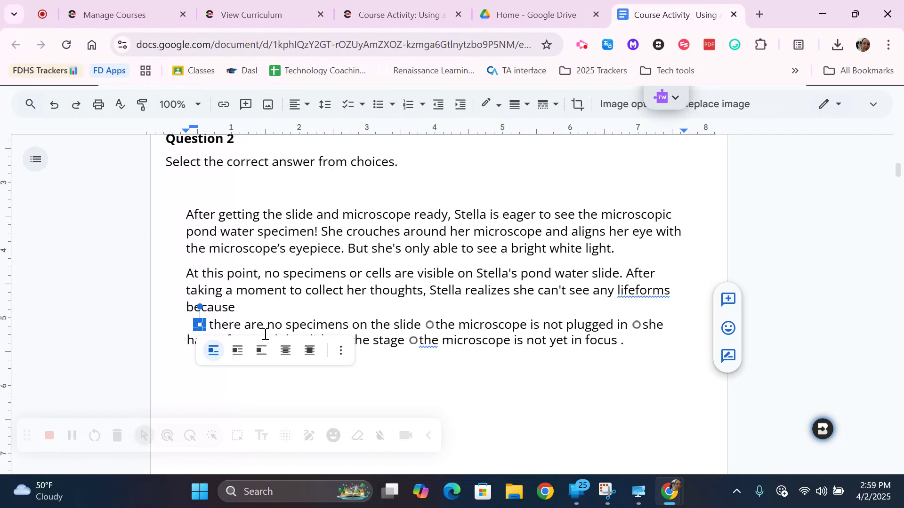
key("Delete")
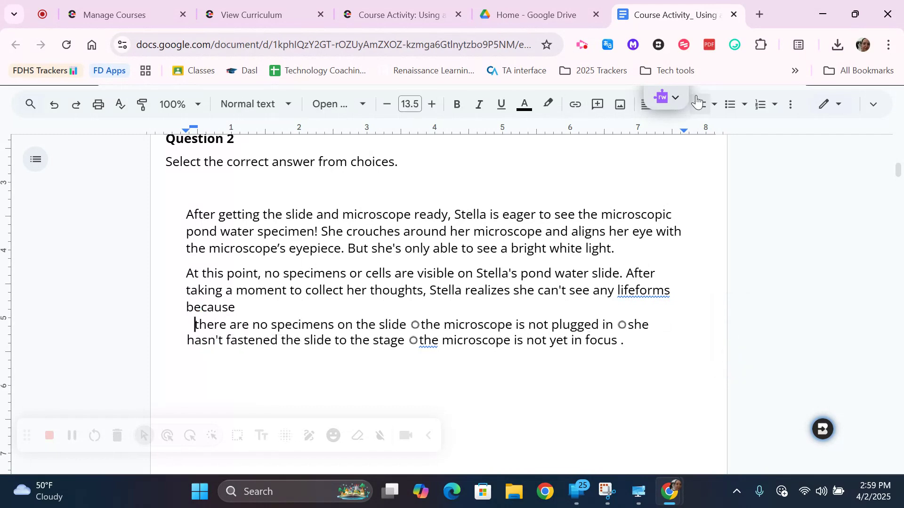
left_click(774, 106)
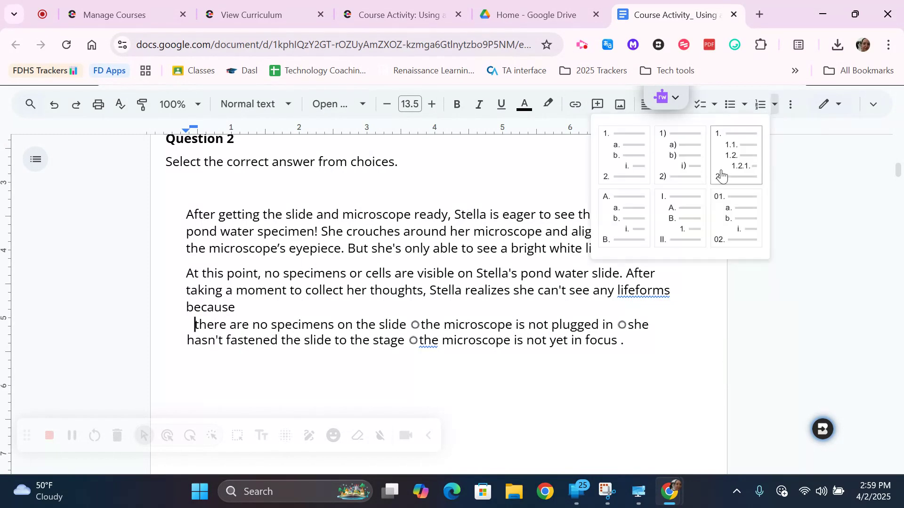
left_click(628, 205)
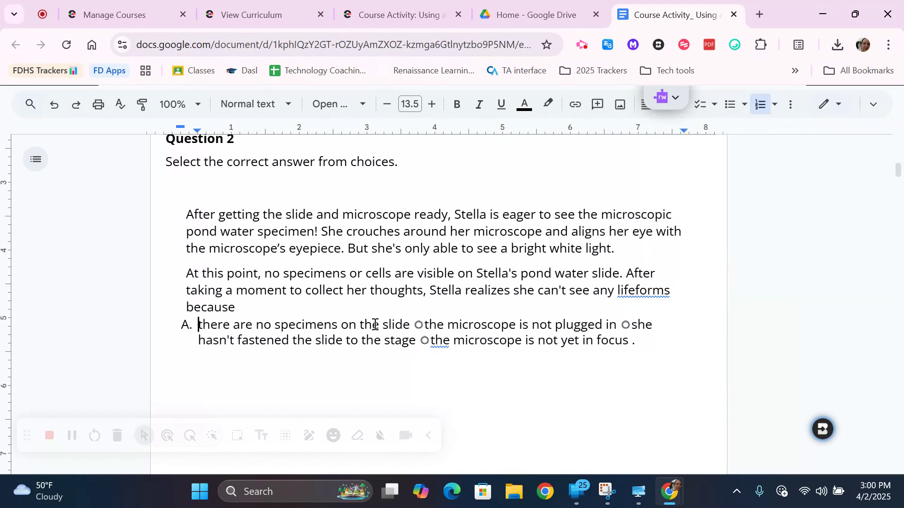
Step: Replace the remaining circle images in Question 2's choices with line breaks so each choice becomes its own list item, B to D
left_click(420, 325)
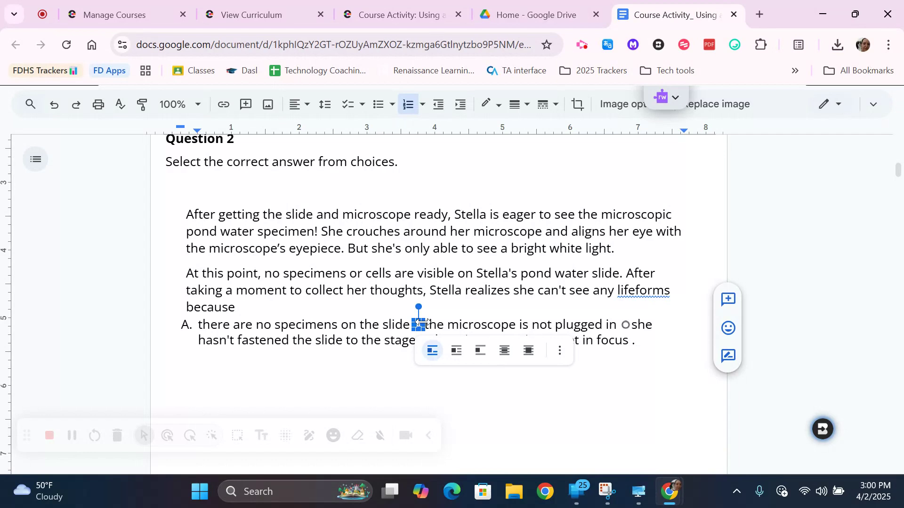
key("BackSpace")
key("Return")
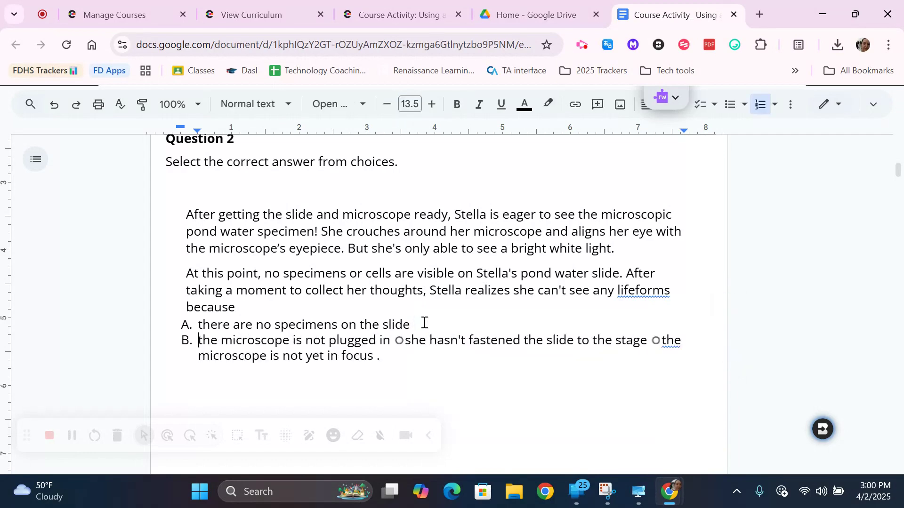
left_click(400, 340)
key("BackSpace")
key("Return")
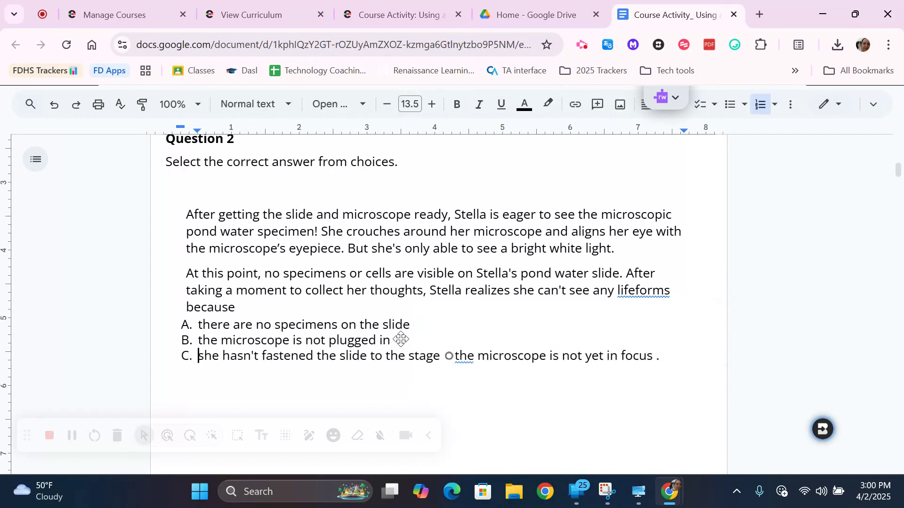
left_click(451, 356)
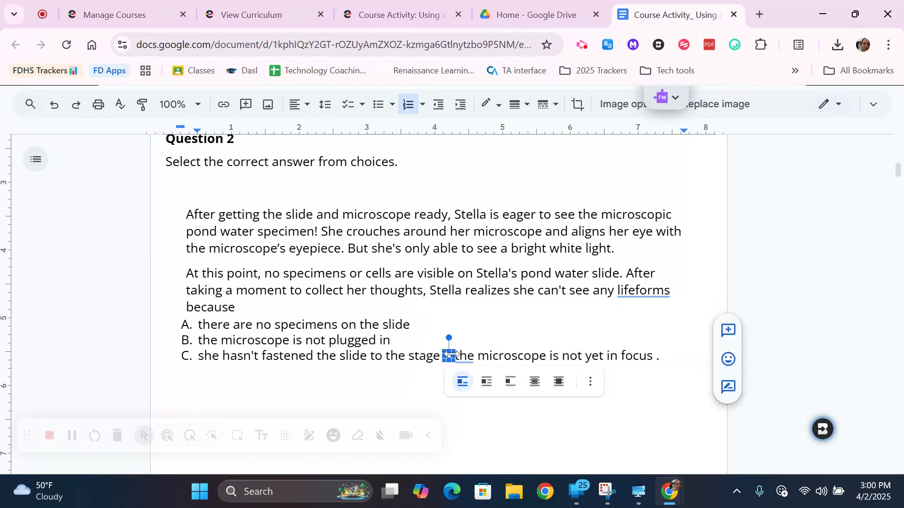
key("BackSpace")
key("Return")
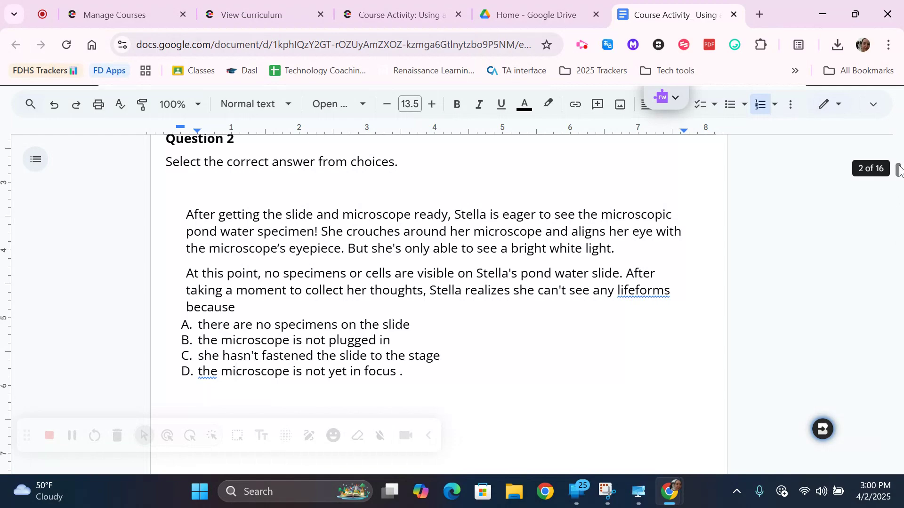
Step: Delete the "Space used" line and the sample answer text about 40x, 100X and 400X magnification above Question 4, keeping the "Answer:" label
left_click_drag(899, 170, 901, 207)
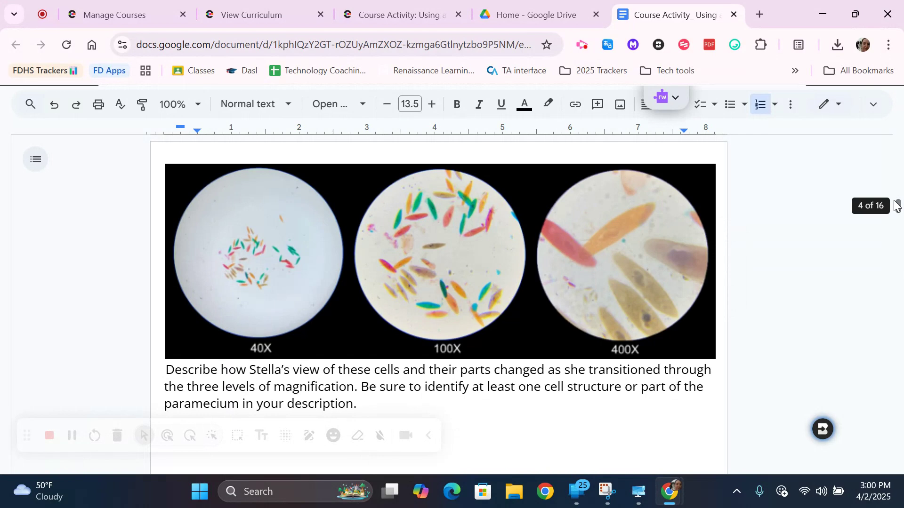
left_click_drag(898, 207, 899, 245)
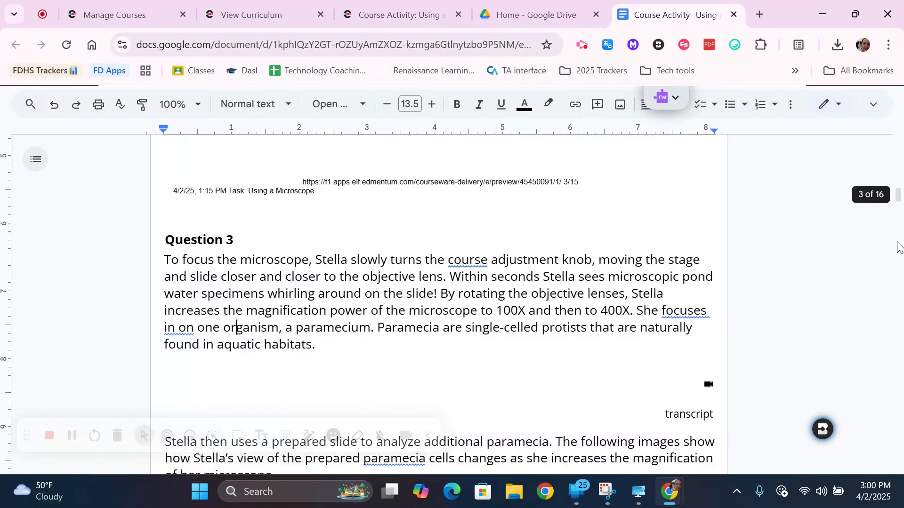
scroll(899, 247, "down", 10)
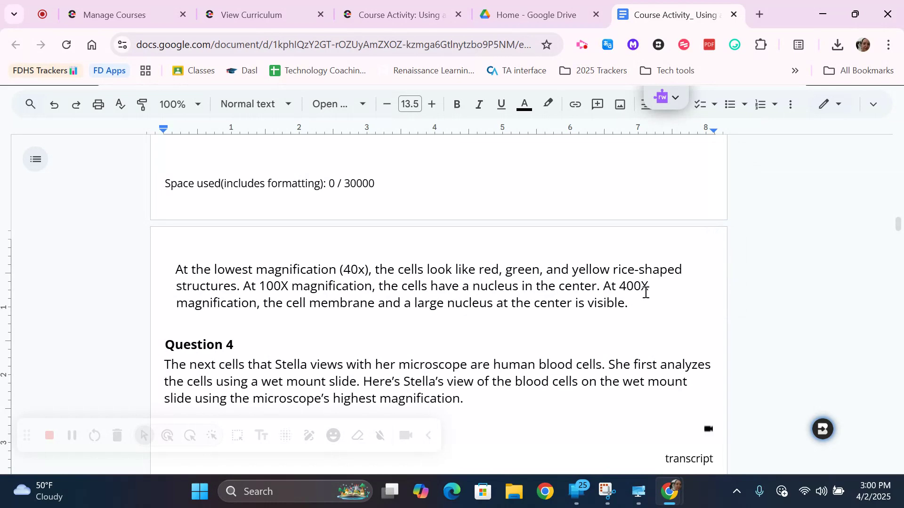
left_click_drag(645, 300, 115, 193)
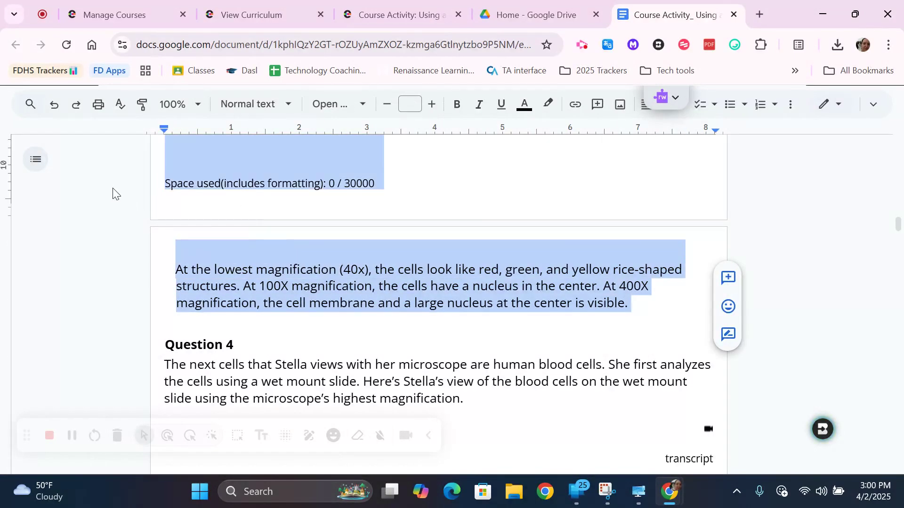
key("BackSpace")
key("BackSpace")
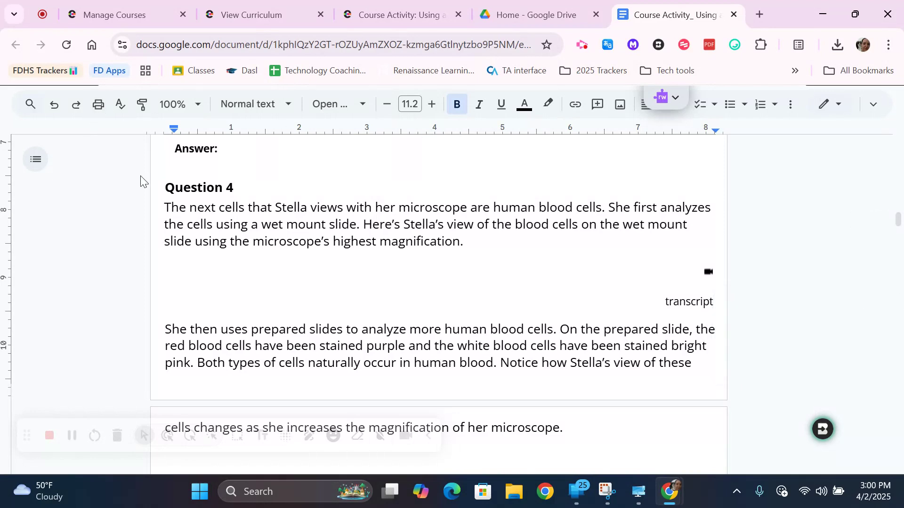
left_click(165, 188)
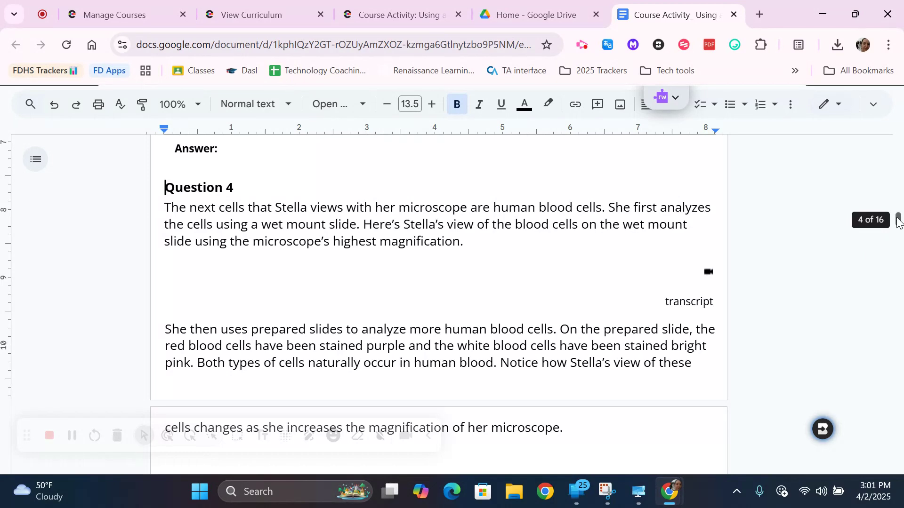
Step: Review the Using a Microscope course activity preview down to Question 1 in Edmentum, and return to the Google Docs document
left_click_drag(897, 220, 898, 143)
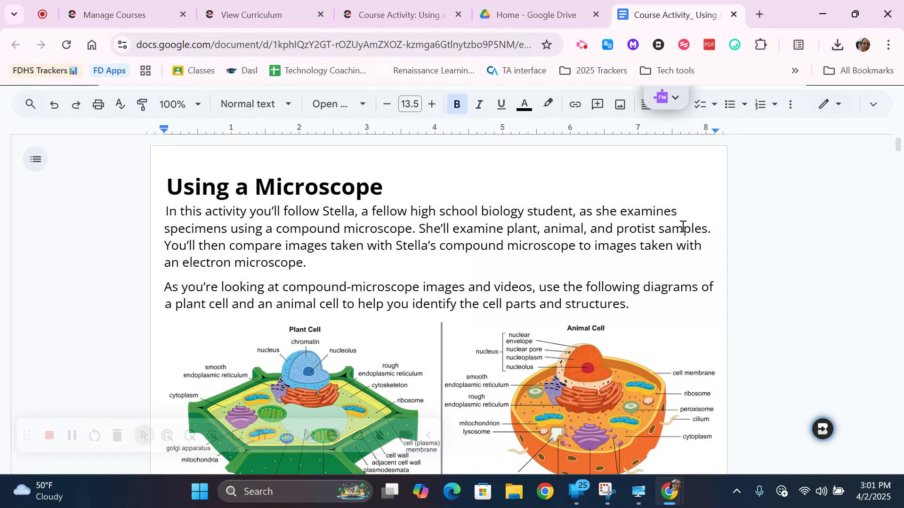
key("ctrl+Tab")
key("ctrl+Tab")
key("ctrl+Tab")
key("ctrl+Tab")
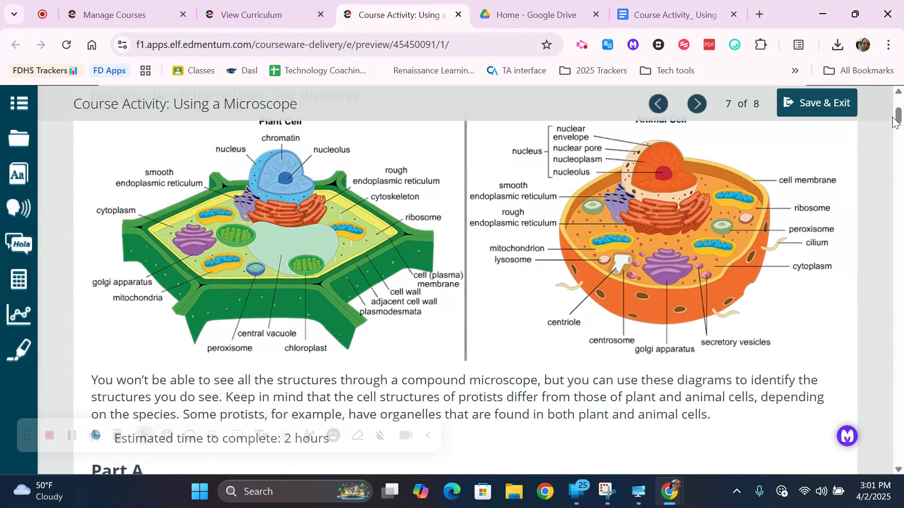
left_click_drag(896, 123, 896, 139)
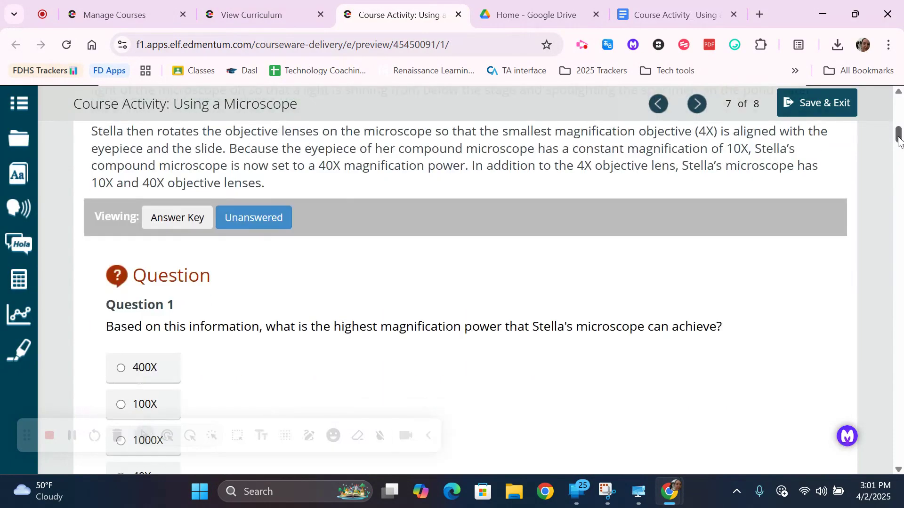
left_click(669, 5)
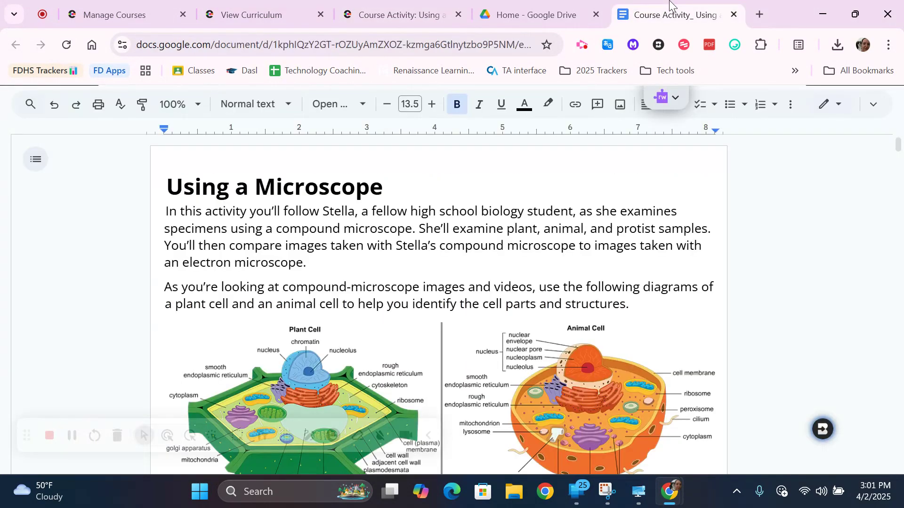
Step: Sign in to the Brisk extension with the Google account, agreeing to its terms, and dismiss the image upload announcement
left_click(822, 428)
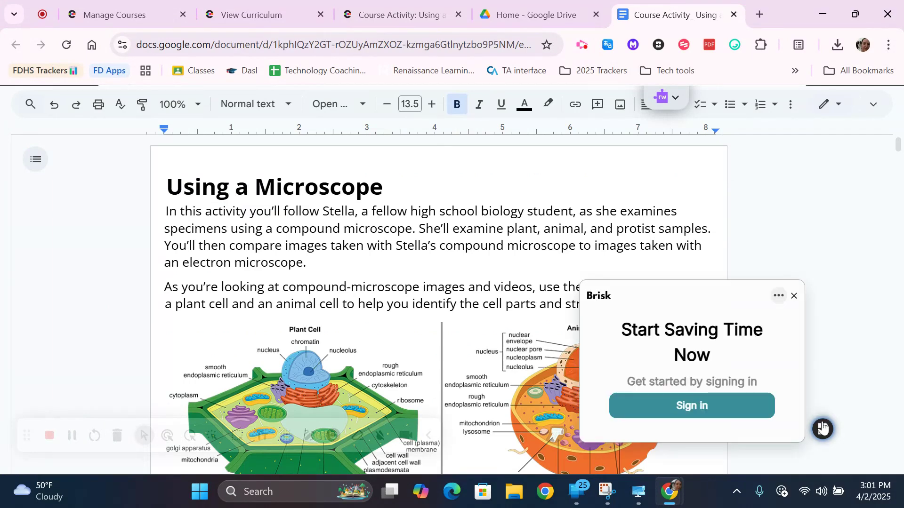
left_click(711, 408)
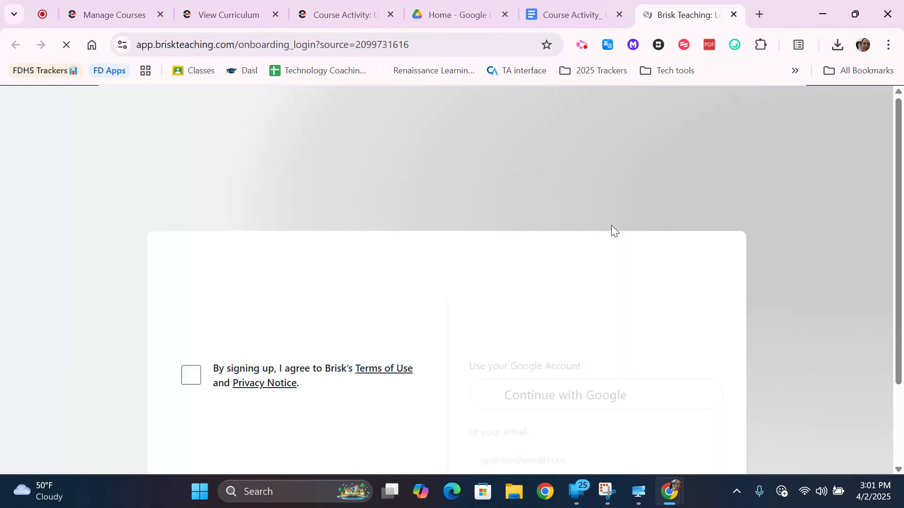
left_click(193, 379)
left_click(534, 395)
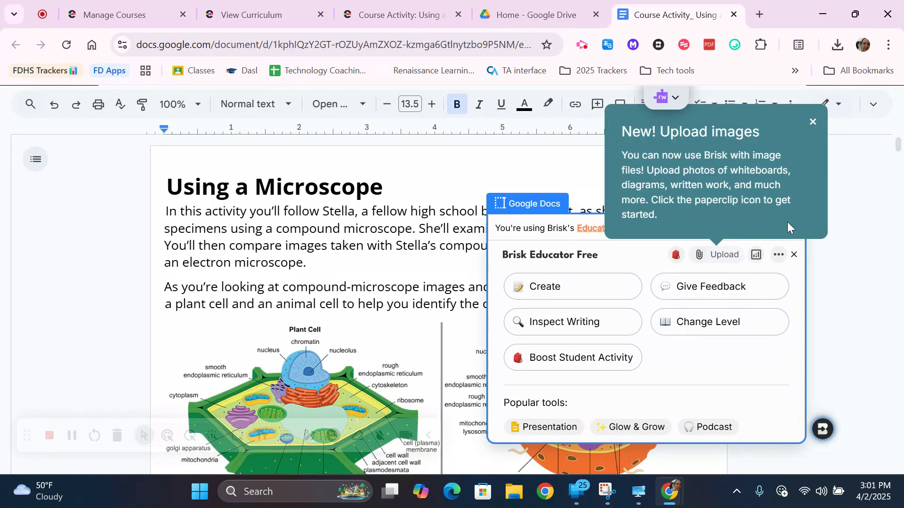
left_click(813, 123)
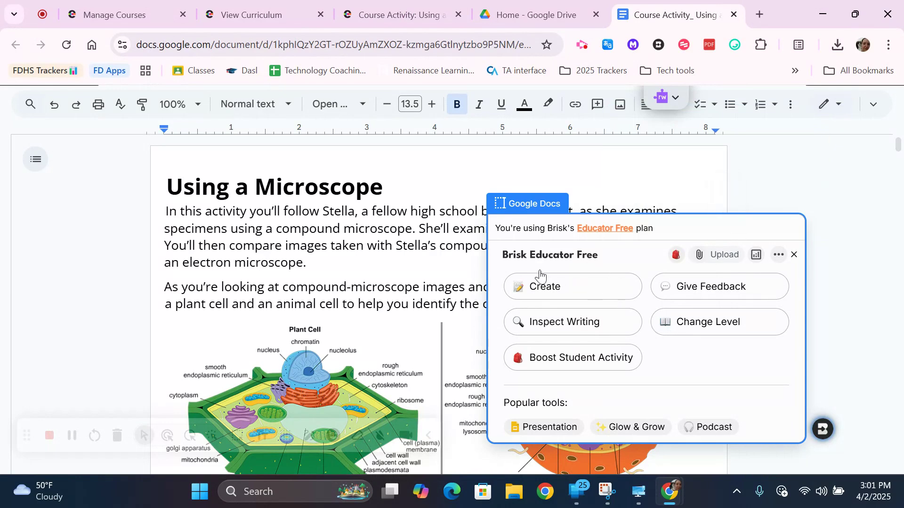
Step: Review the document's edit history with Brisk's Inspect Writing tool and return to the document
left_click(605, 325)
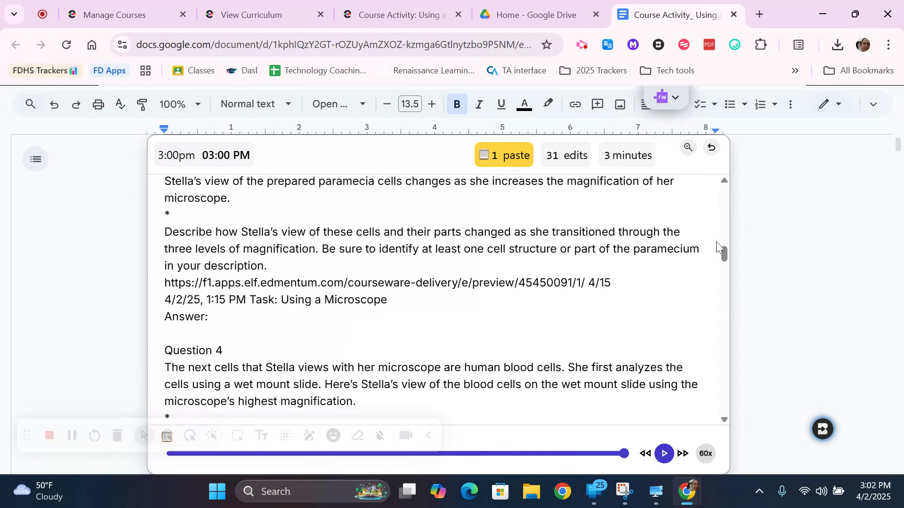
left_click(711, 148)
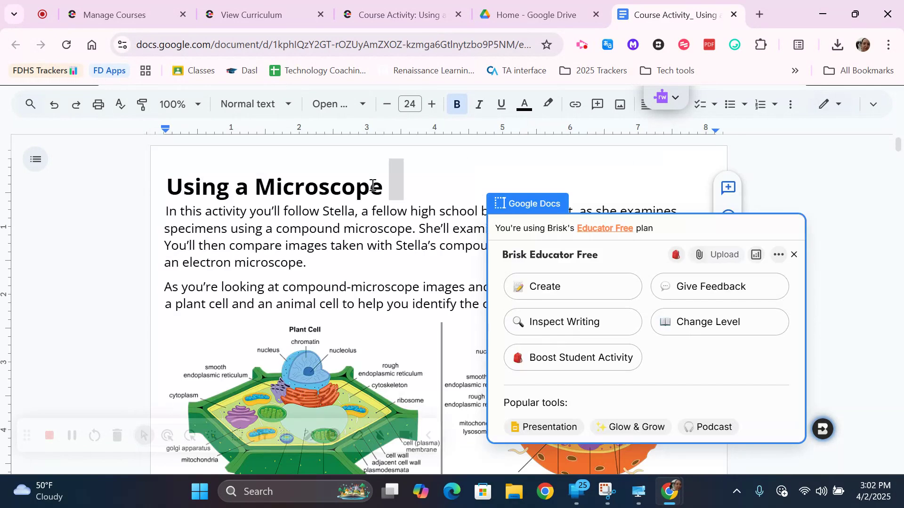
left_click(482, 182)
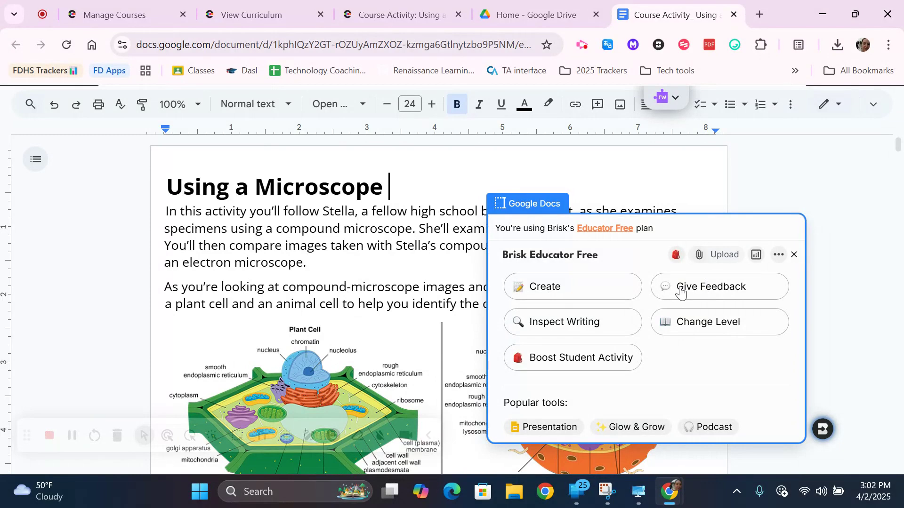
Step: Close the Brisk panel and reopen it over the document to view its available tools
left_click(355, 189)
left_click(794, 256)
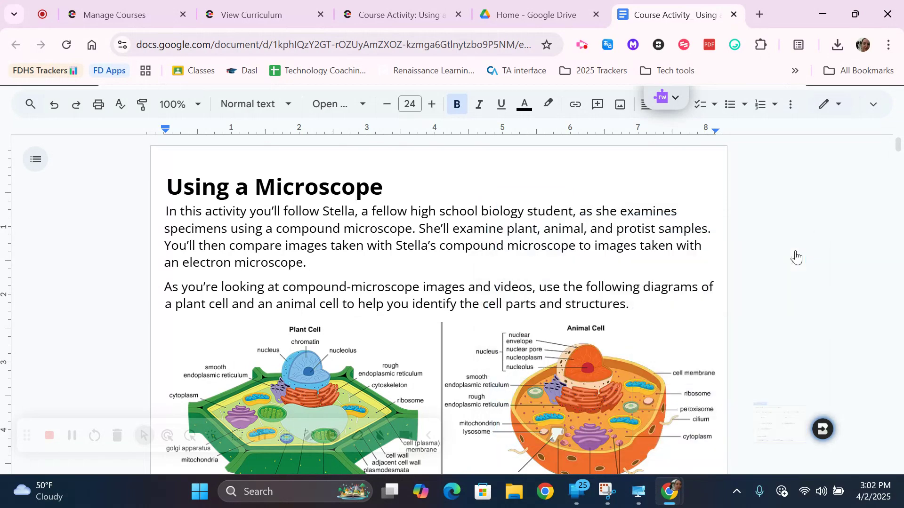
left_click(828, 430)
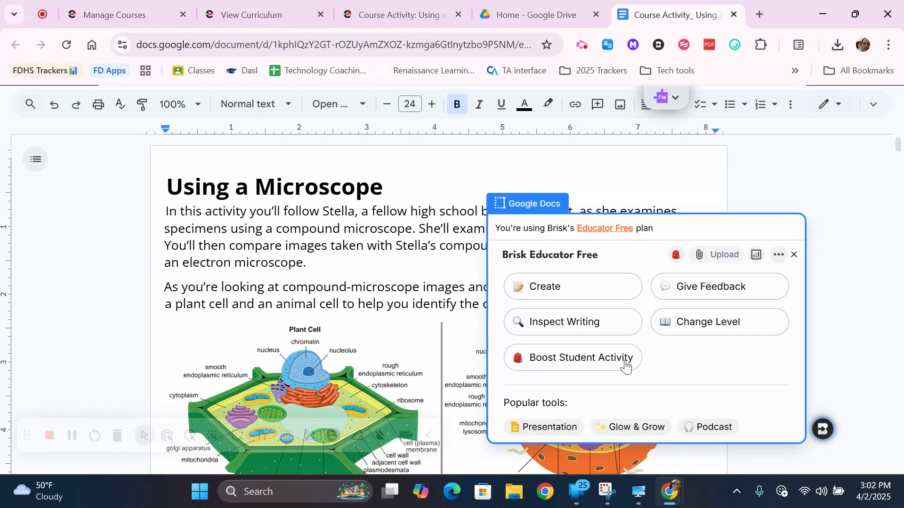
scroll(901, 301, "down", 6)
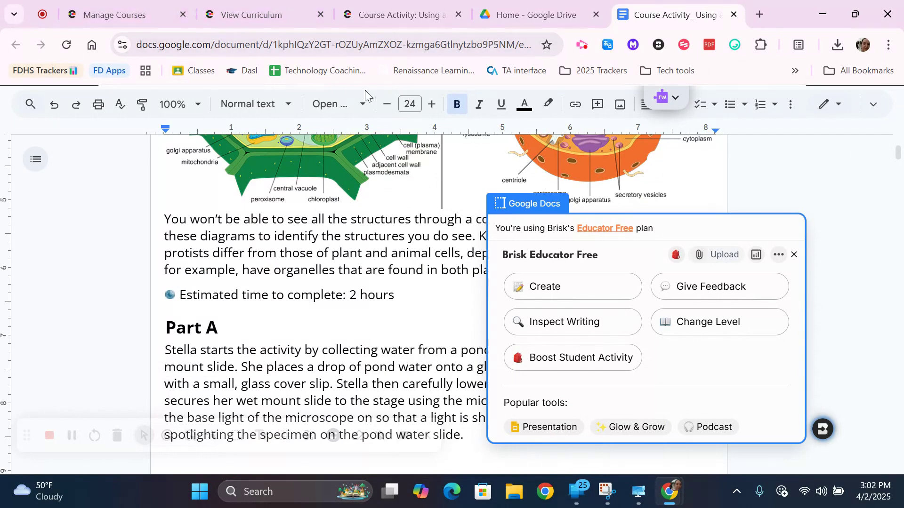
Step: Close the course activity and View Curriculum tabs, and reopen the curriculum of the PLATO Course Biology with Virtual Labs, Semester A Preview section in Edmentum
mouse_move(380, 10)
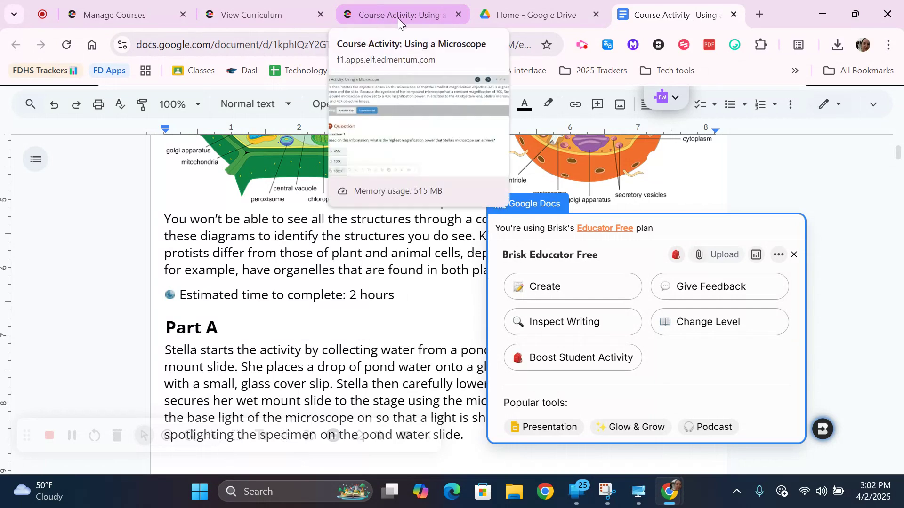
left_click(456, 15)
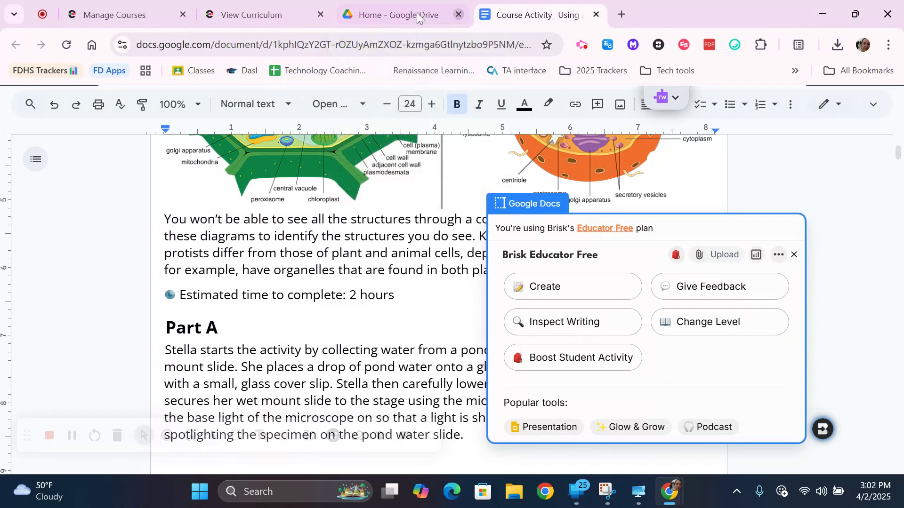
left_click(319, 17)
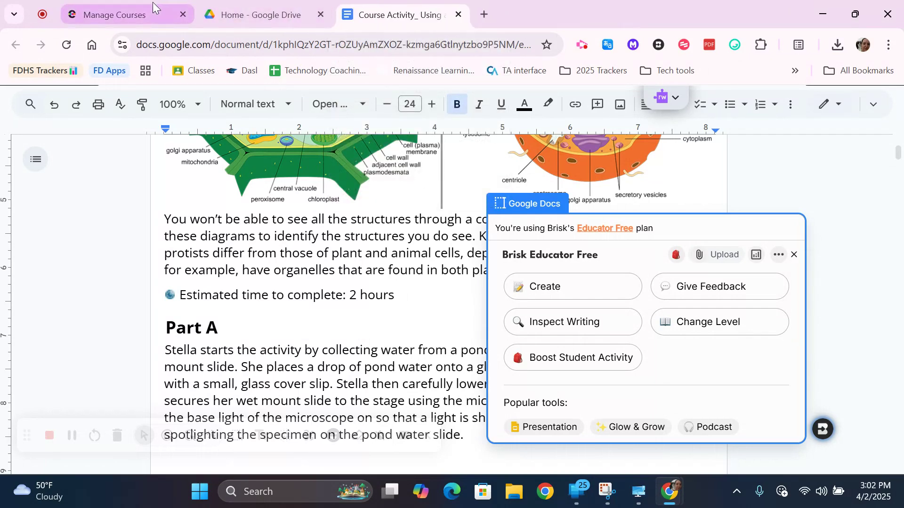
left_click(155, 7)
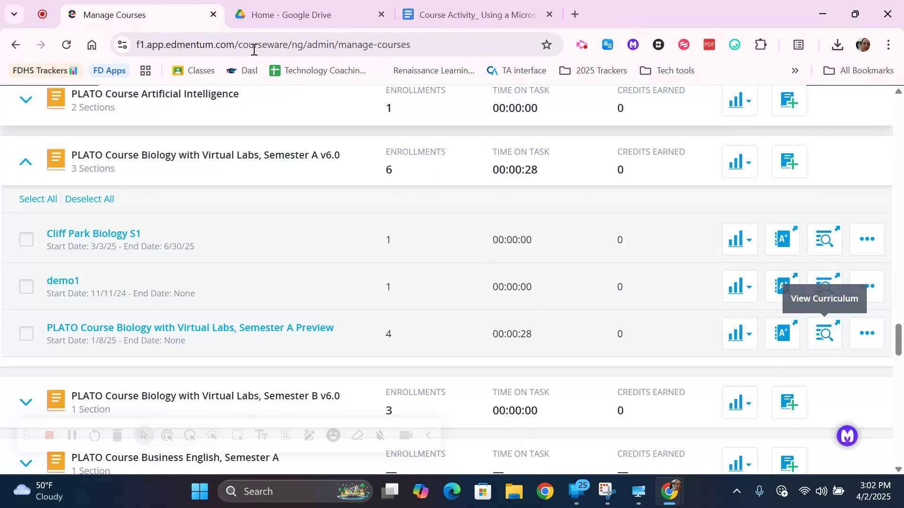
left_click(825, 333)
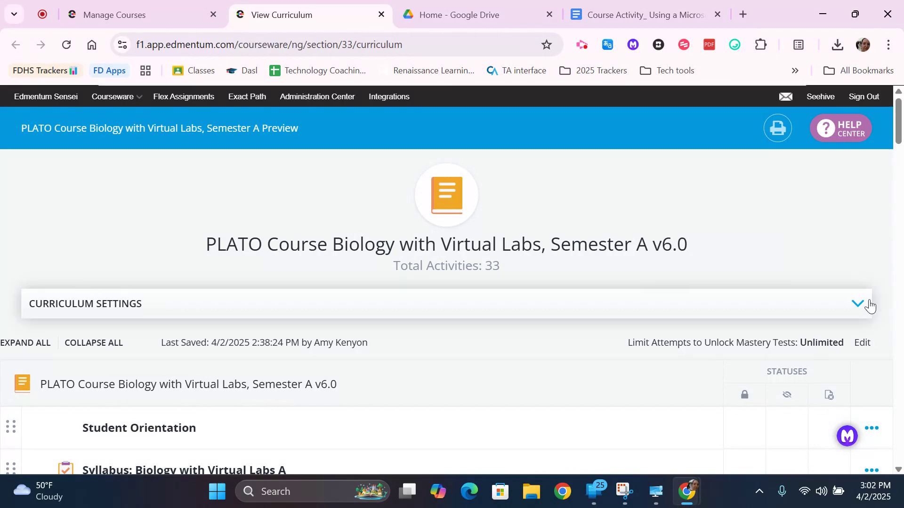
Step: Lock all Teacher-Graded activities in the curriculum settings, save the changes, and check the lock status of Course Activity: Using a Microscope
left_click(858, 306)
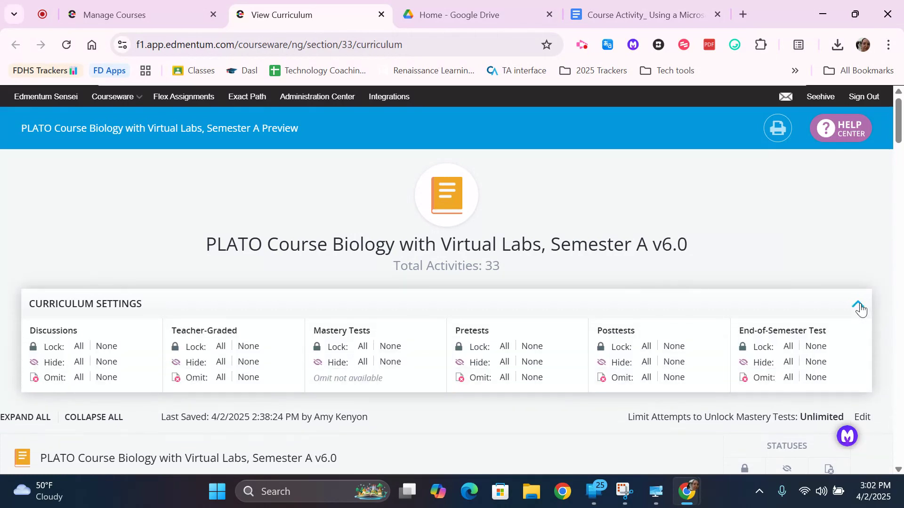
left_click(224, 351)
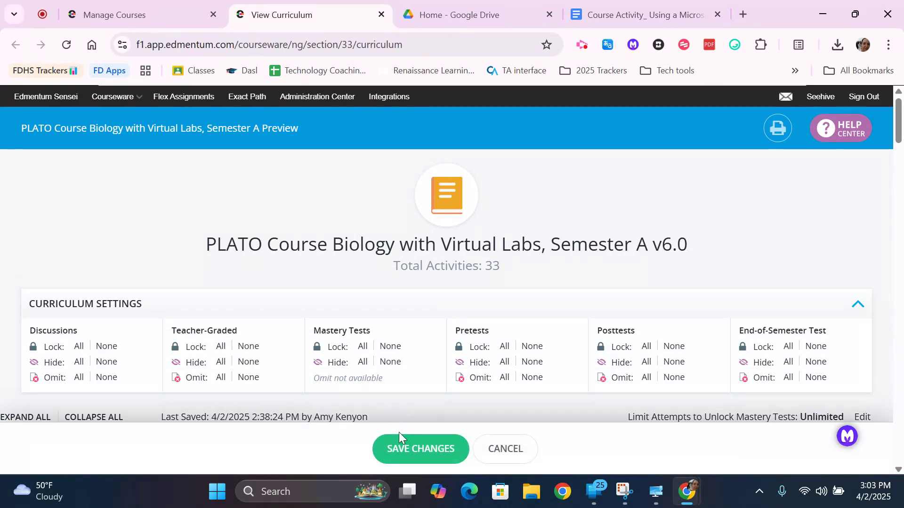
left_click(407, 450)
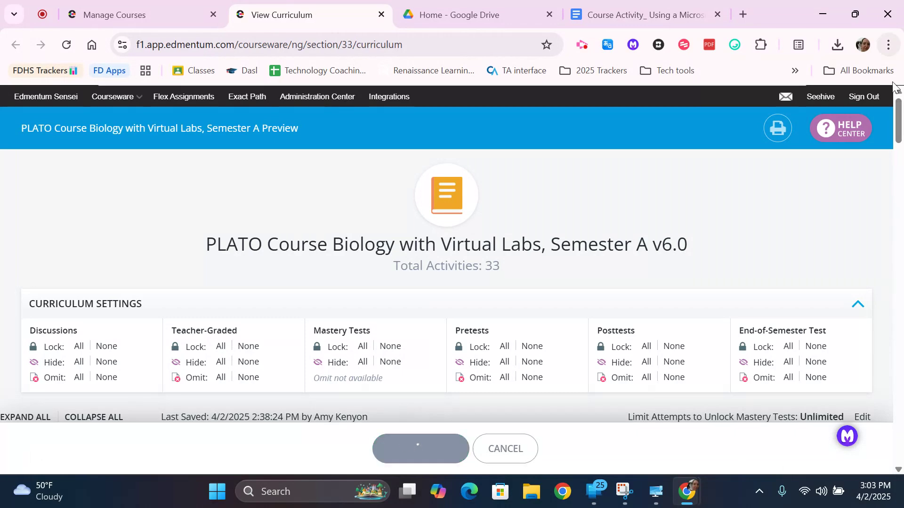
left_click_drag(897, 117, 901, 188)
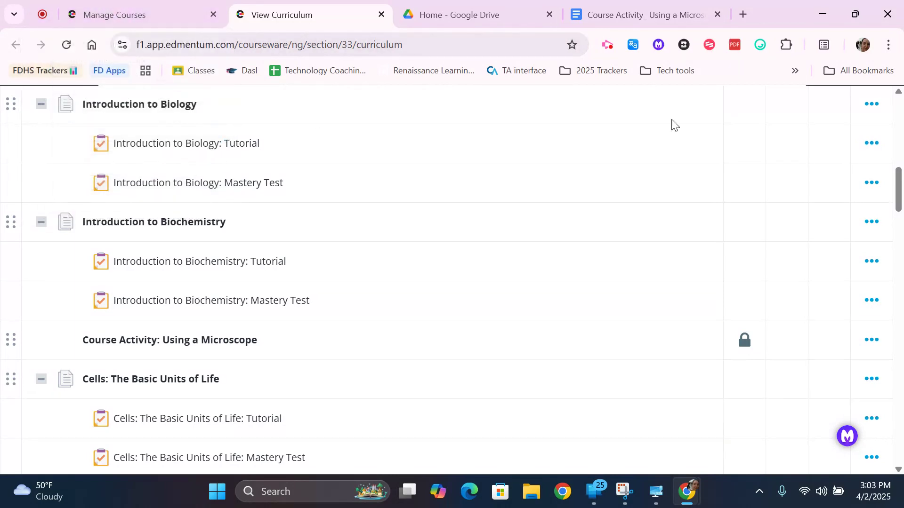
left_click(608, 47)
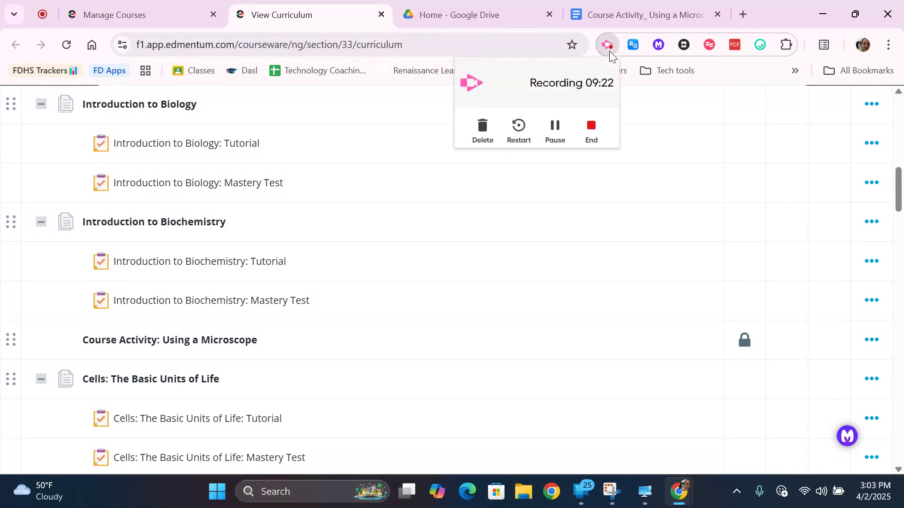